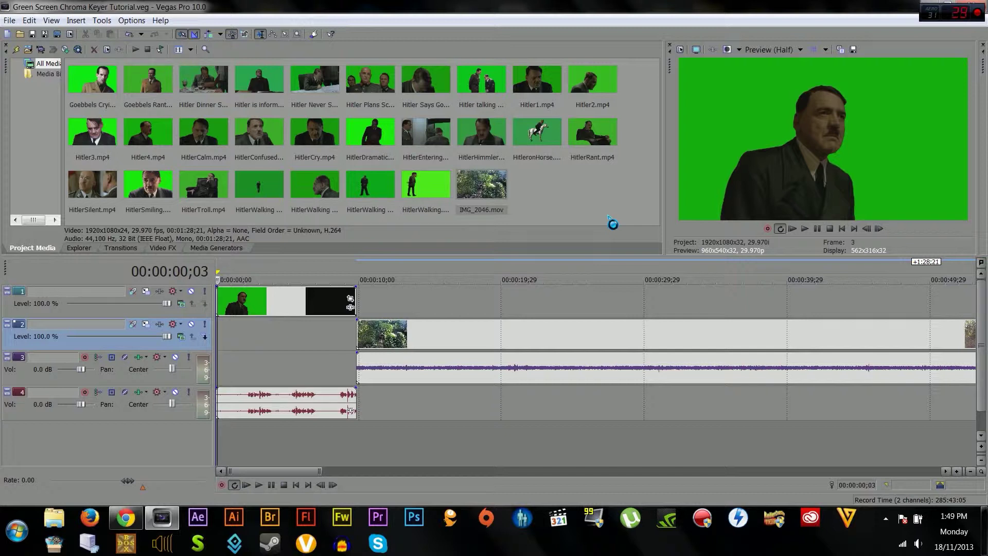
{"action": "left_click", "coordinate": [225, 301]}
{"action": "left_click", "coordinate": [244, 301]}
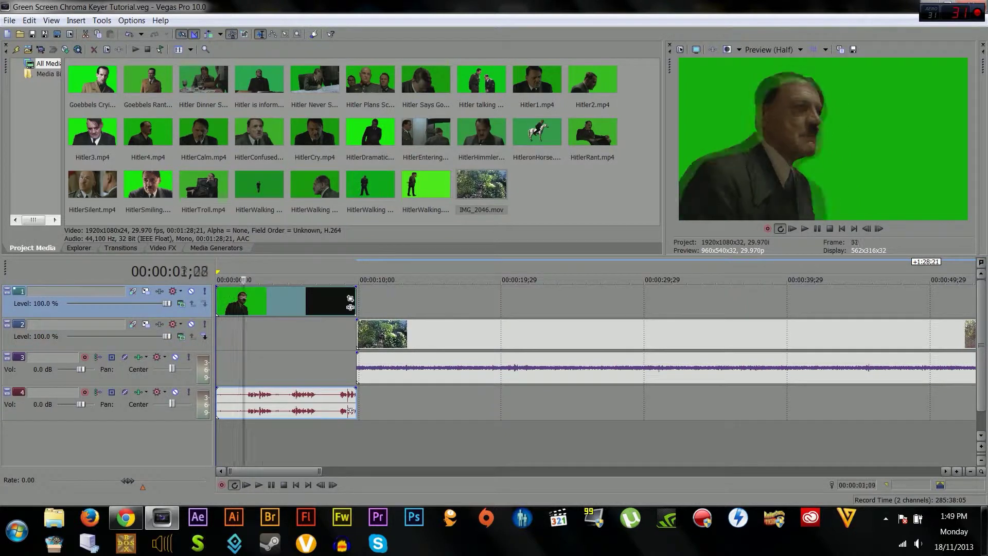
{"action": "mouse_move", "coordinate": [271, 299]}
{"action": "left_mouse_down"}
{"action": "mouse_move", "coordinate": [341, 298]}
{"action": "mouse_move", "coordinate": [320, 299]}
{"action": "left_mouse_up"}
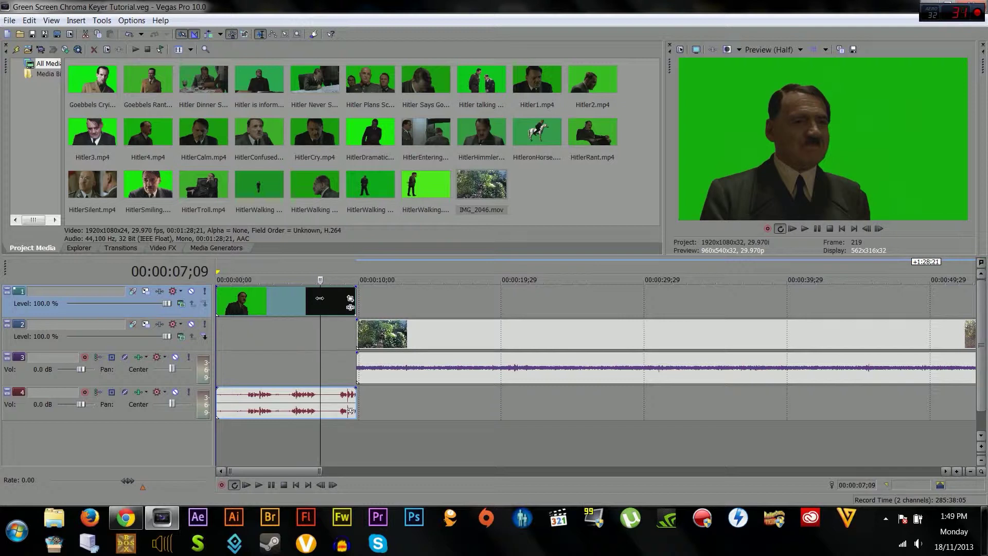
{"action": "mouse_move", "coordinate": [320, 298]}
{"action": "left_mouse_down"}
{"action": "mouse_move", "coordinate": [217, 300]}
{"action": "mouse_move", "coordinate": [508, 301]}
{"action": "mouse_move", "coordinate": [461, 317]}
{"action": "mouse_move", "coordinate": [218, 317]}
{"action": "left_mouse_up"}
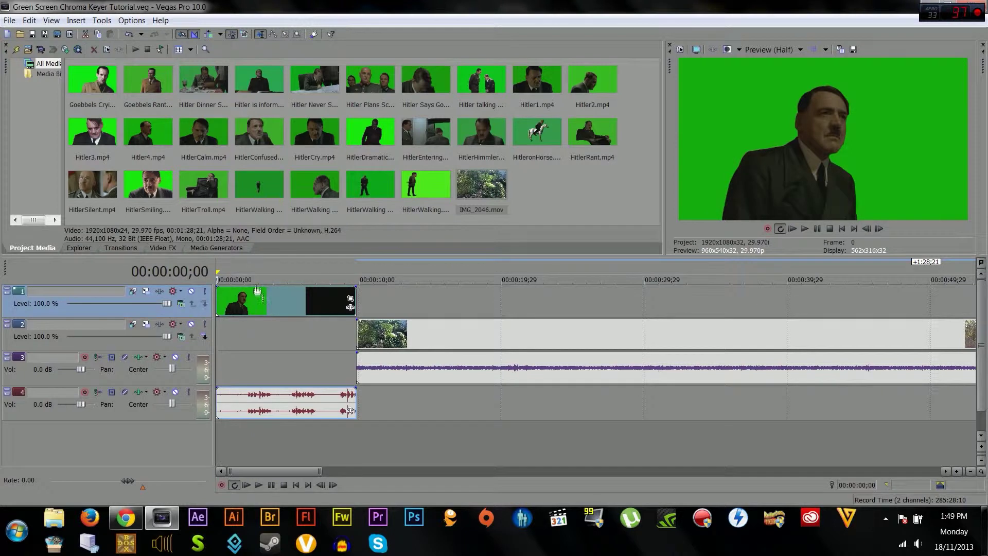
Move the IMG_2046 jungle clip to 00:00:00;00 and preview the opening seconds.
{"action": "left_click_drag", "start_coordinate": [413, 346], "coordinate": [253, 339]}
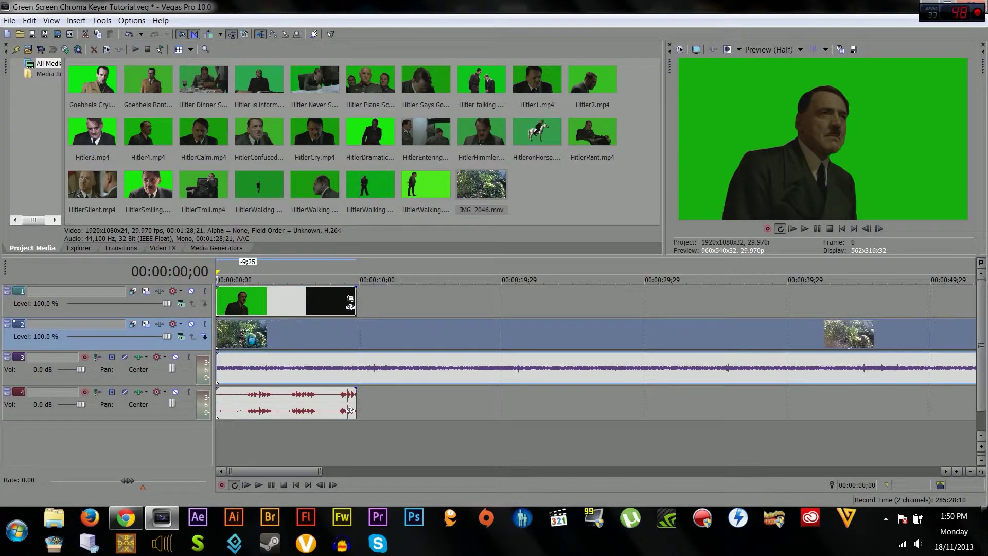
{"action": "left_click", "coordinate": [247, 310]}
{"action": "key", "text": "space"}
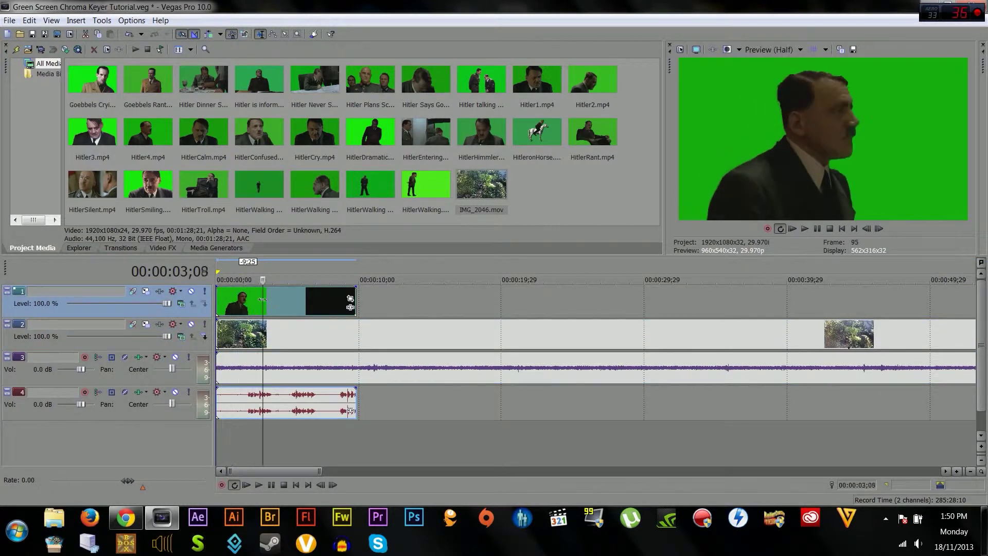
{"action": "key", "text": "space"}
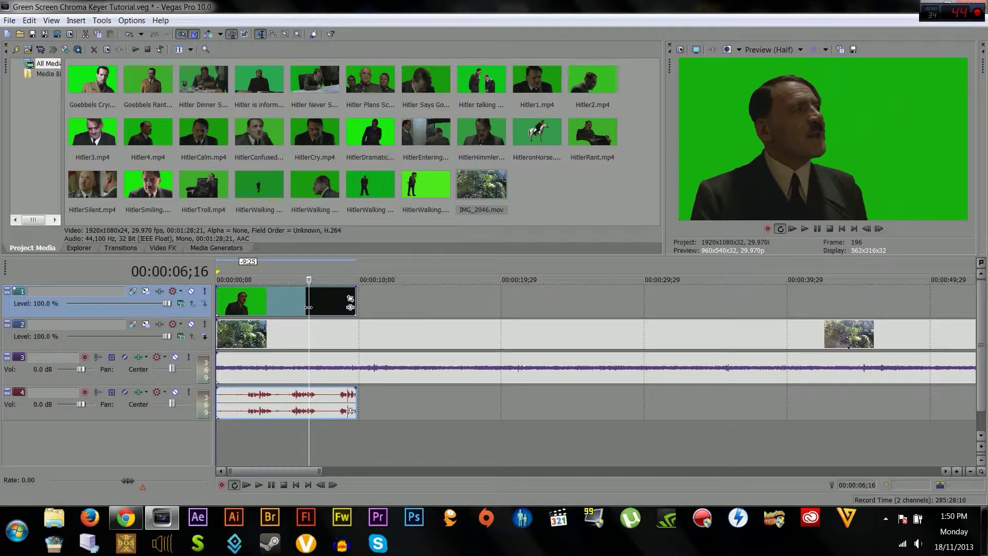
{"action": "mouse_move", "coordinate": [309, 307]}
{"action": "left_mouse_down"}
{"action": "mouse_move", "coordinate": [269, 333]}
{"action": "mouse_move", "coordinate": [286, 334]}
{"action": "left_mouse_up"}
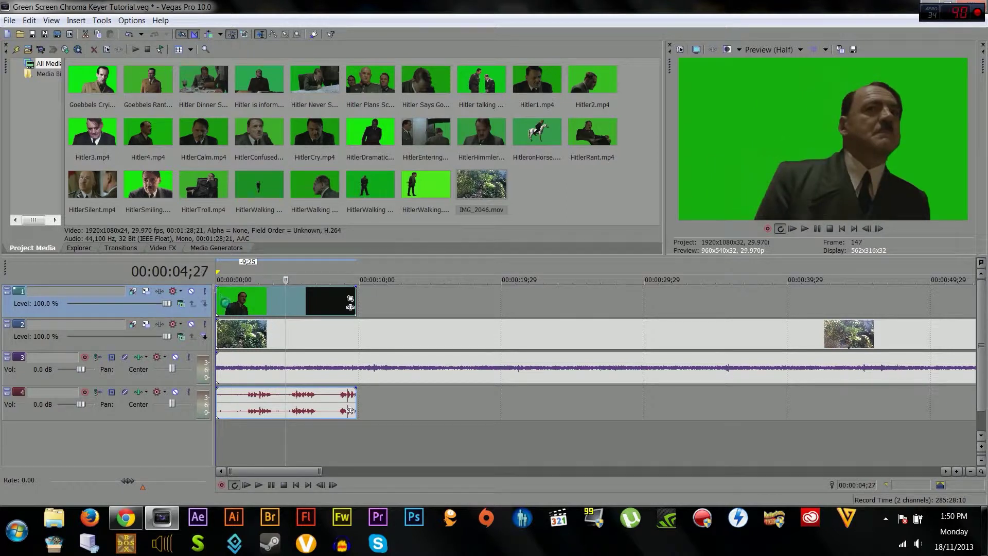
Apply the Chroma Keyer Green Screen preset to the green-screen clip.
{"action": "left_click", "coordinate": [174, 249]}
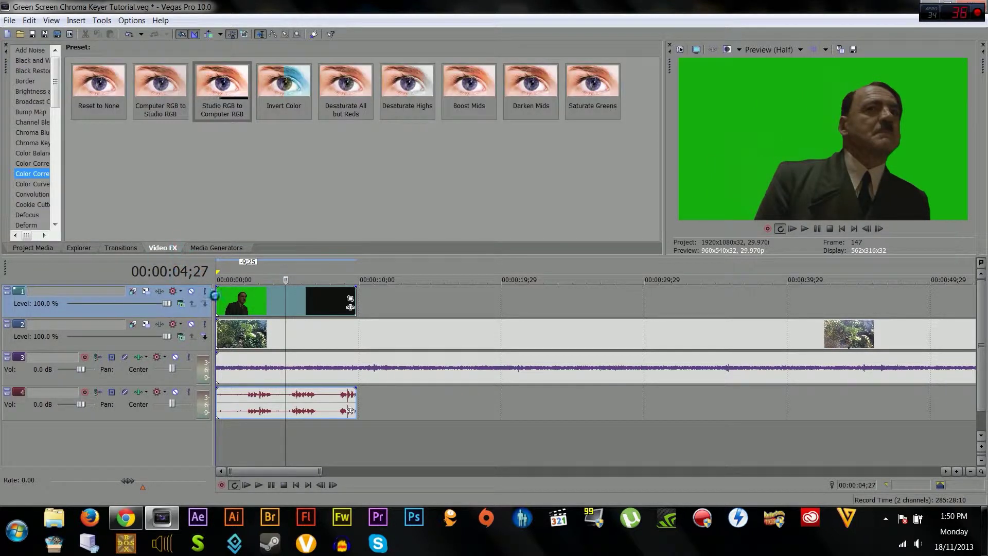
{"action": "left_click", "coordinate": [46, 144]}
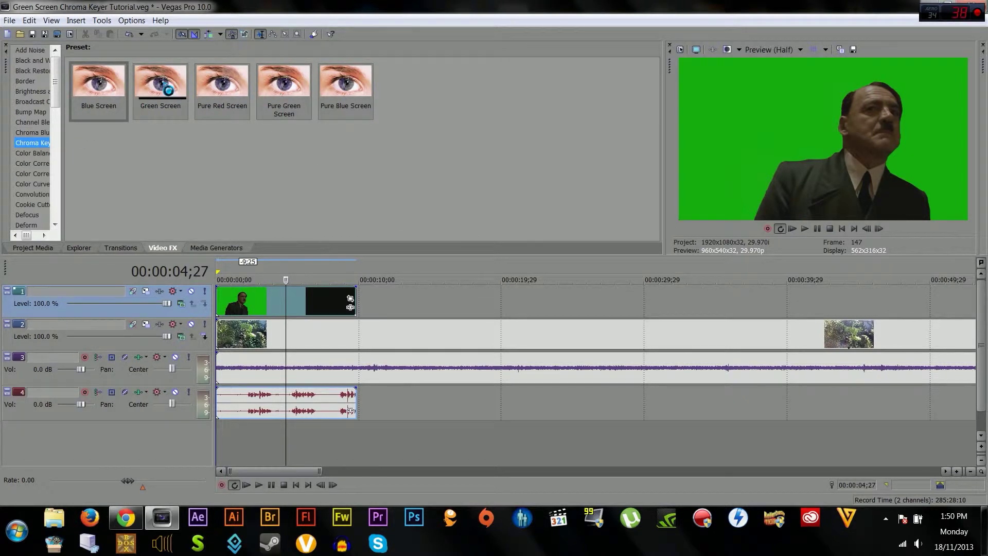
{"action": "left_click_drag", "start_coordinate": [160, 94], "coordinate": [299, 300]}
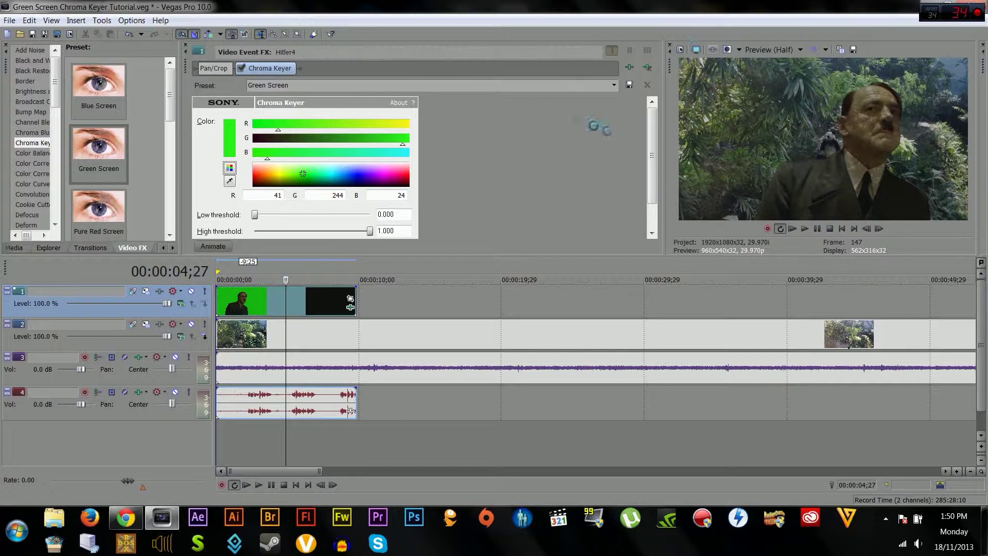
{"action": "left_click_drag", "start_coordinate": [199, 68], "coordinate": [123, 111]}
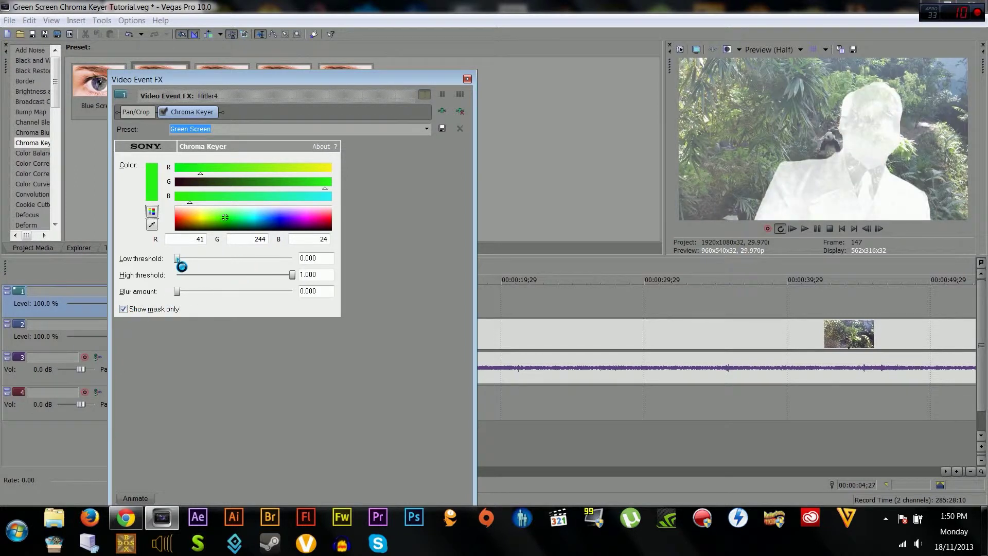
Raise the Chroma Keyer low threshold and lower the high threshold to clean the mask.
{"action": "left_click_drag", "start_coordinate": [189, 267], "coordinate": [231, 271]}
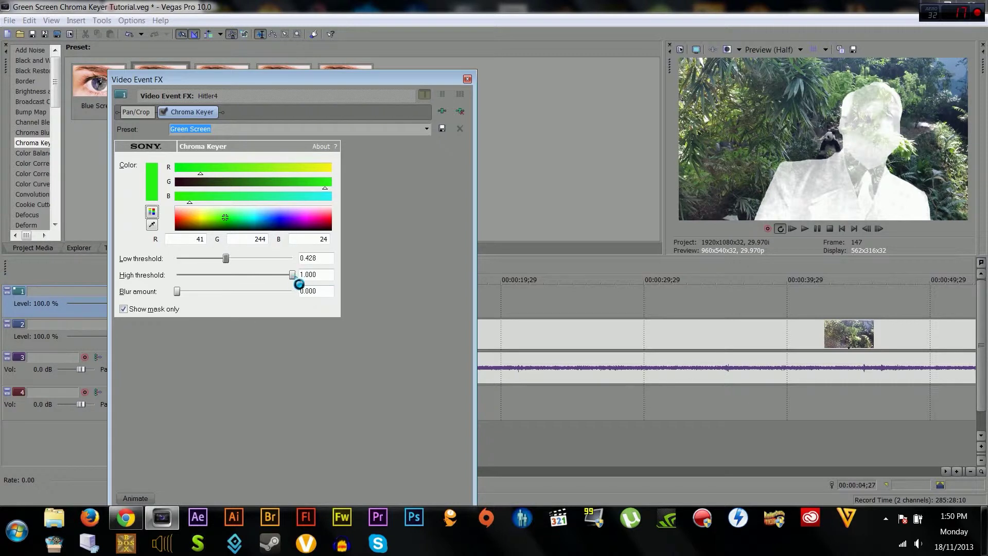
{"action": "left_click_drag", "start_coordinate": [297, 284], "coordinate": [266, 289]}
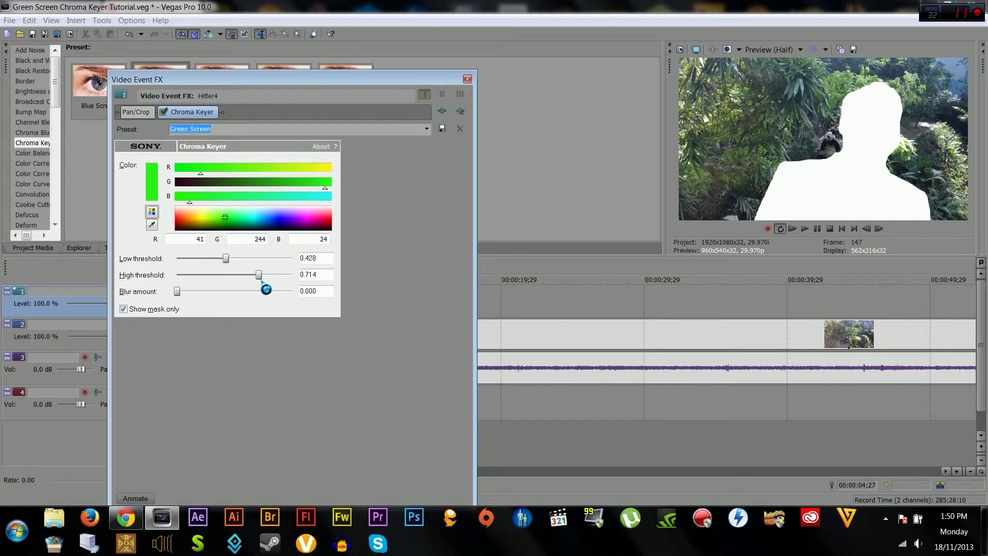
{"action": "left_click", "coordinate": [124, 309]}
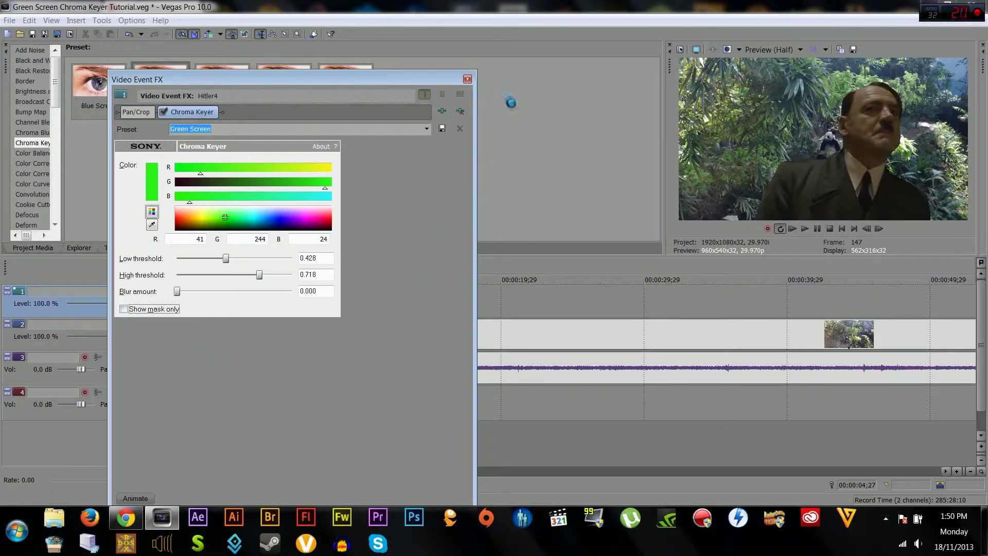
{"action": "left_click", "coordinate": [467, 78]}
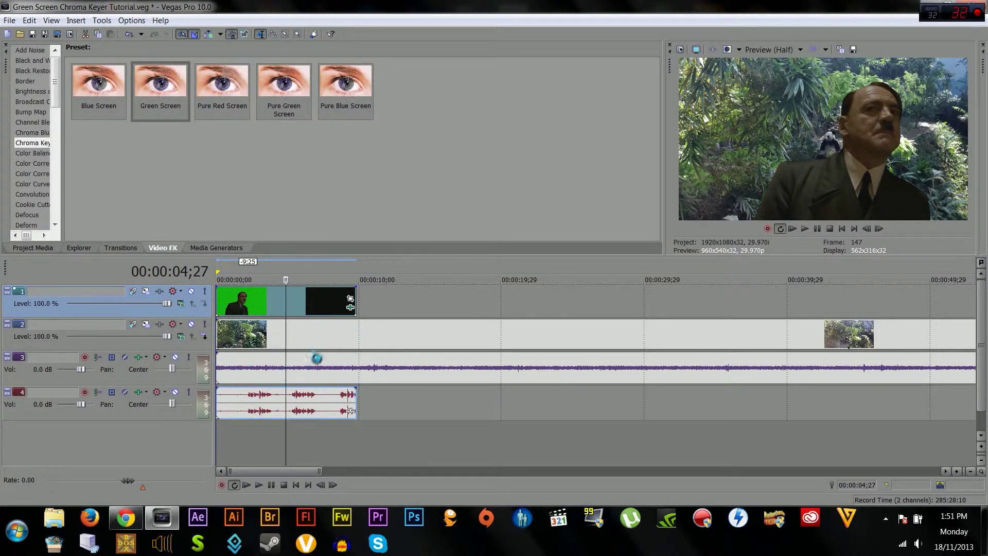
Play the keyed composite past the end of the green-screen clip.
{"action": "left_click", "coordinate": [219, 328]}
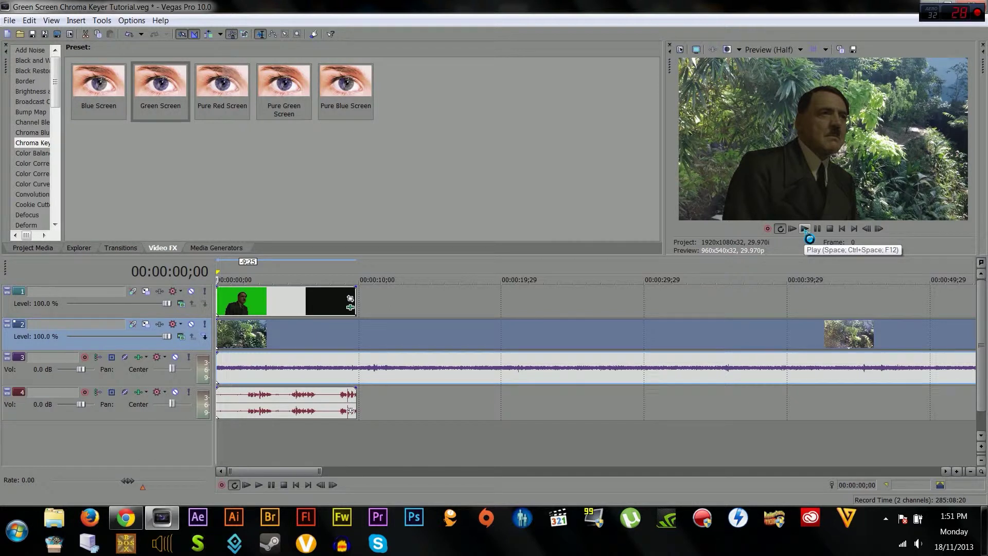
{"action": "left_click", "coordinate": [805, 229]}
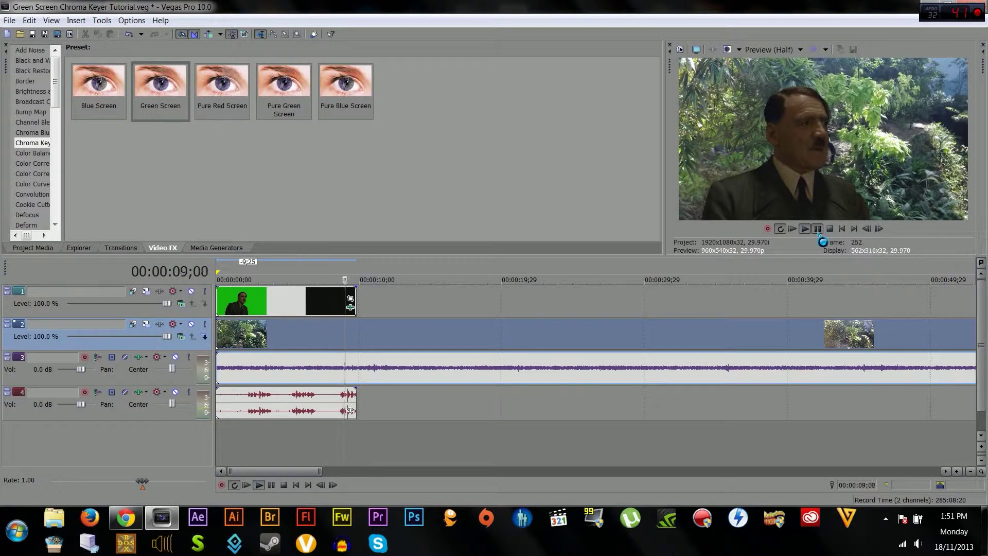
{"action": "left_click", "coordinate": [817, 229]}
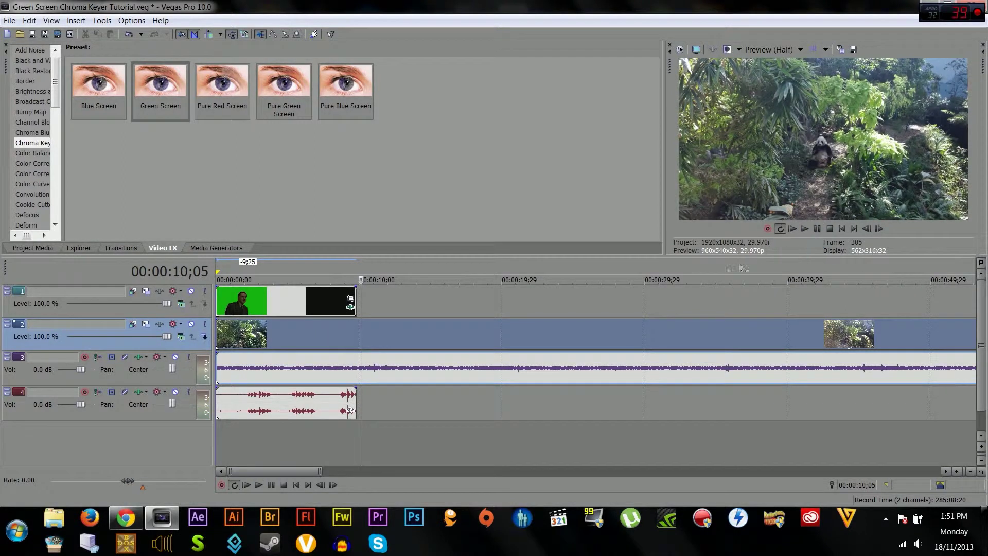
Split the jungle video and audio at the green-screen clip's end, delete the remainder, and replay.
{"action": "left_click", "coordinate": [361, 355]}
{"action": "key", "text": "s"}
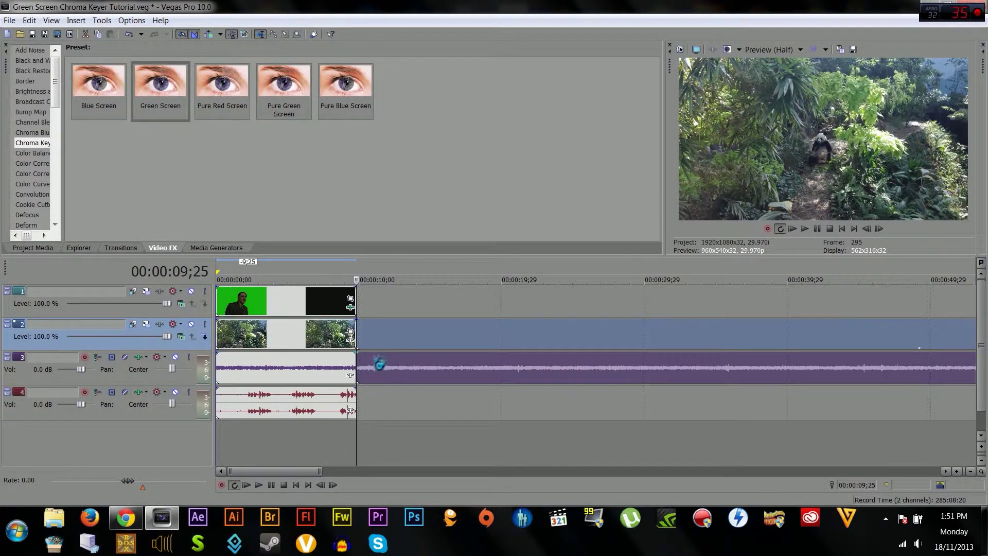
{"action": "key", "text": "Delete"}
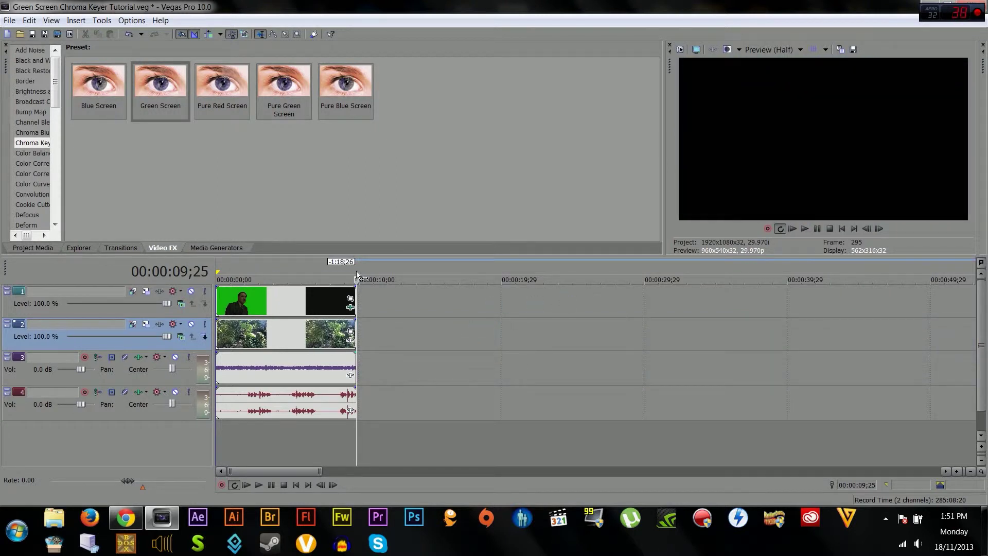
{"action": "key", "text": "ctrl+Home"}
{"action": "key", "text": "space"}
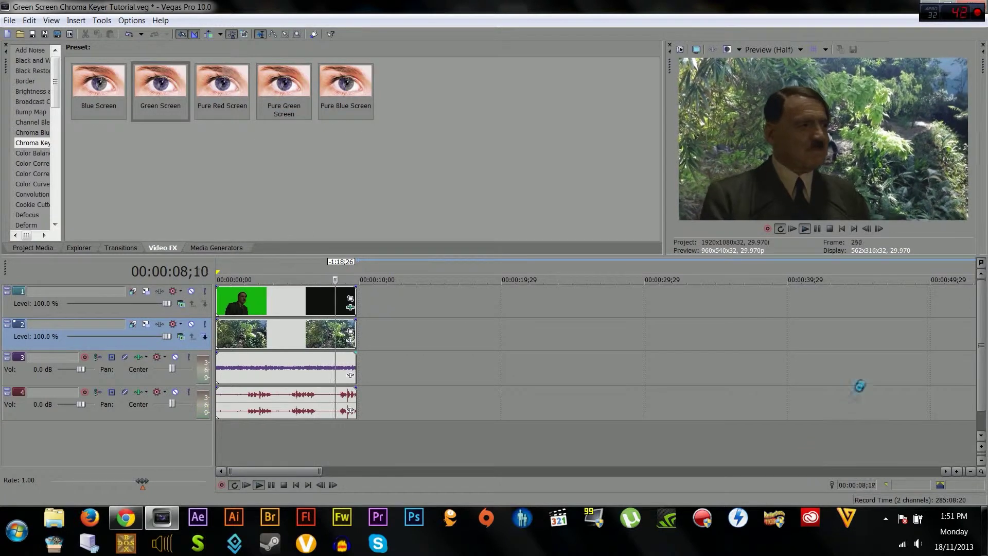
{"action": "left_click", "coordinate": [831, 229]}
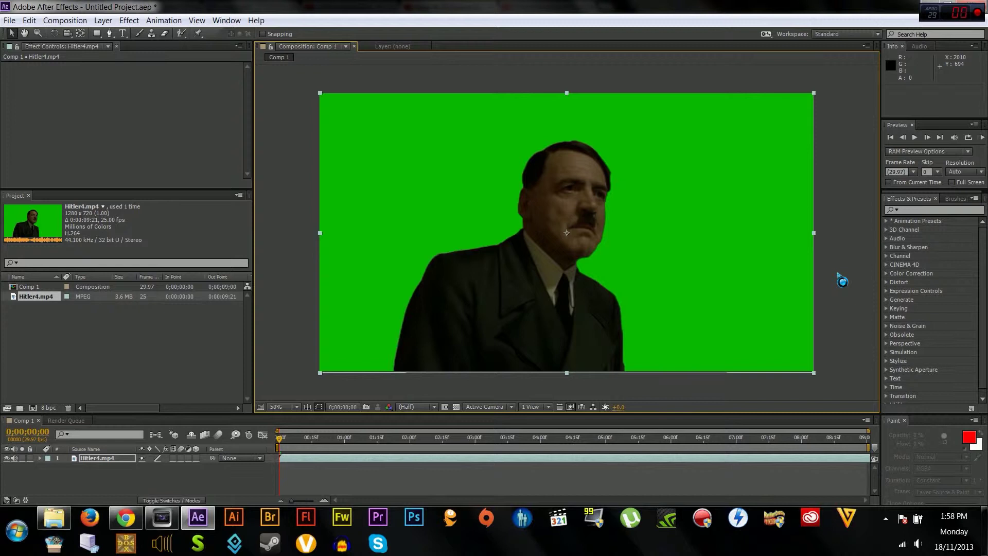
Apply Keylight (1.2) to the green-screen clip, sampling the green as Screen Colour.
{"action": "left_click", "coordinate": [886, 309]}
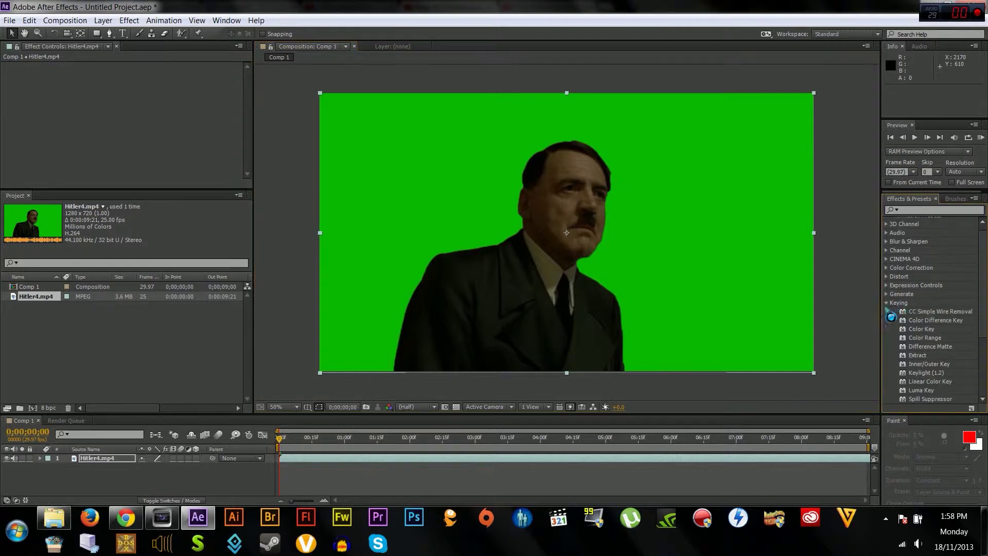
{"action": "scroll", "coordinate": [983, 344], "scroll_direction": "down", "scroll_amount": 3}
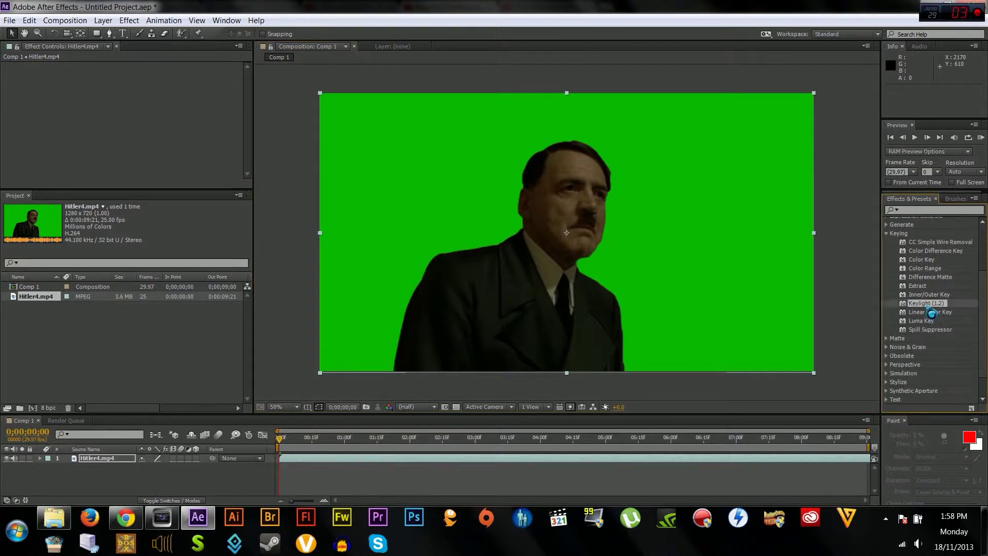
{"action": "left_click_drag", "start_coordinate": [926, 302], "coordinate": [543, 256]}
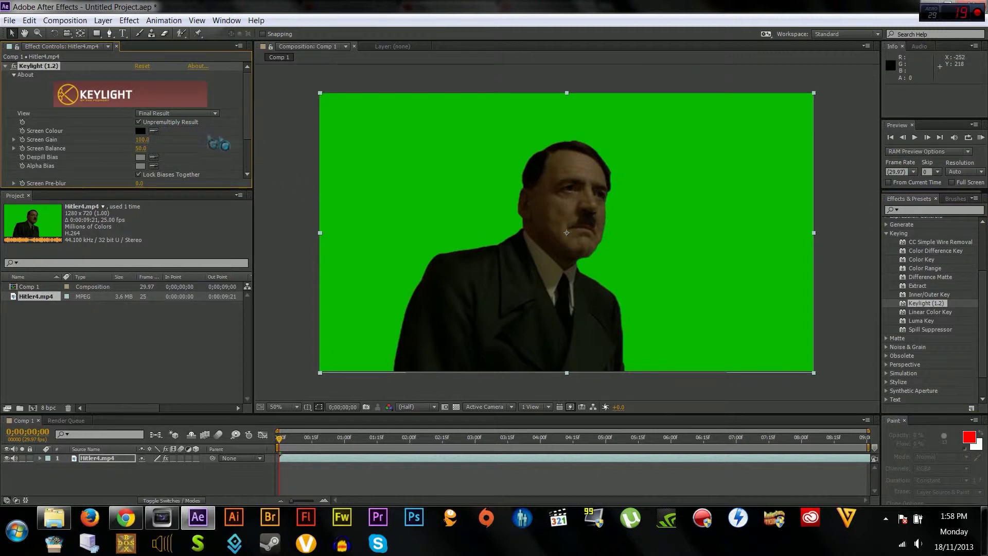
{"action": "left_click_drag", "start_coordinate": [249, 121], "coordinate": [249, 149]}
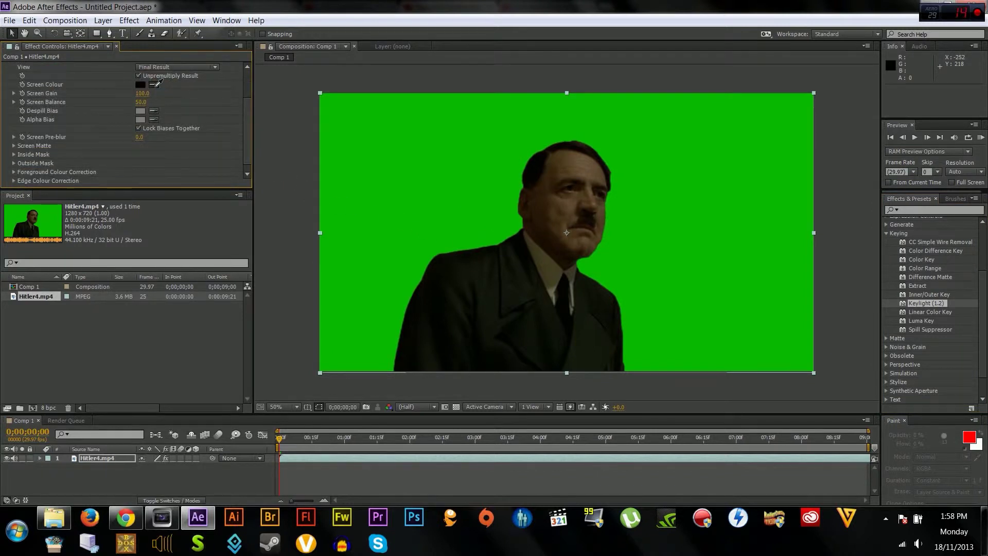
{"action": "left_click", "coordinate": [427, 167]}
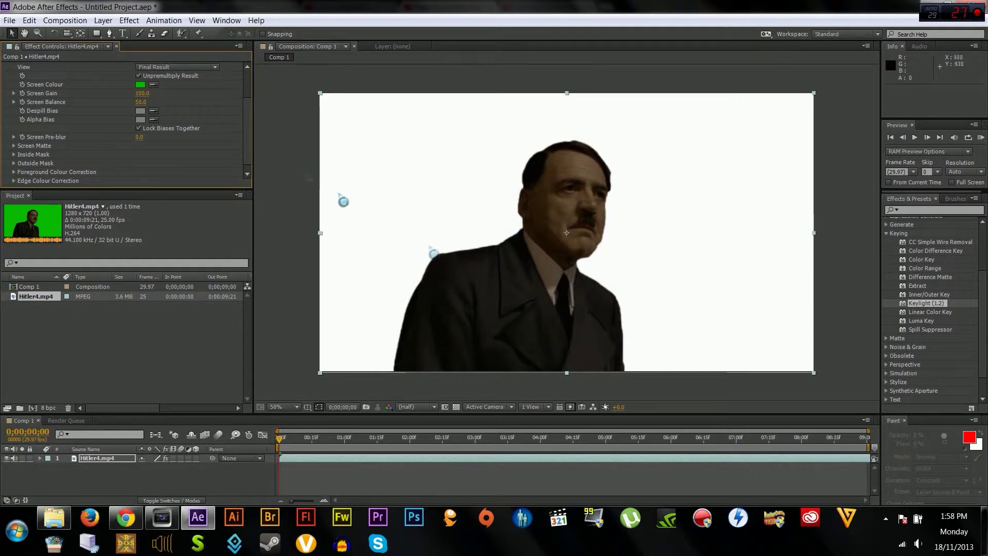
Import IMG_2046.mov from the Videos library into the After Effects project.
{"action": "left_click", "coordinate": [9, 21]}
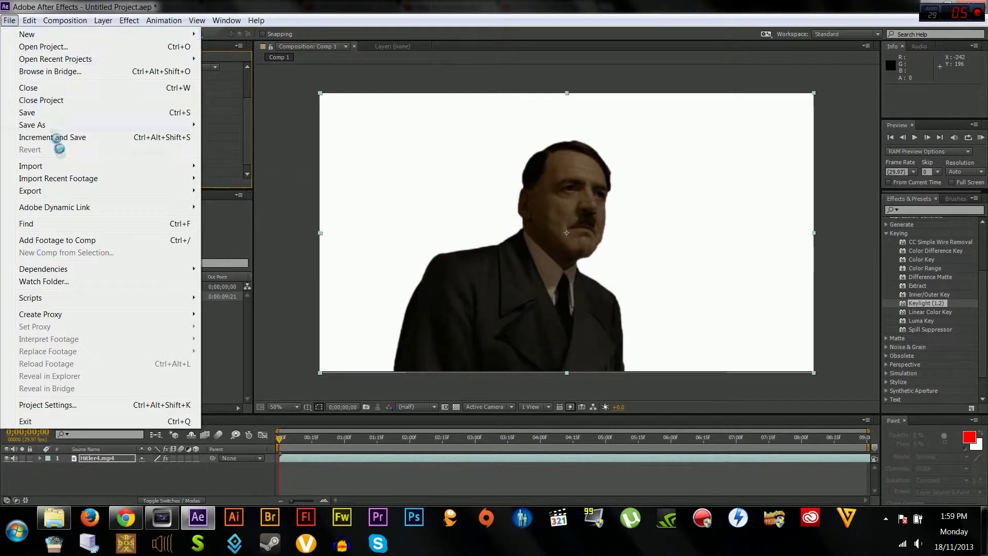
{"action": "left_click", "coordinate": [271, 164]}
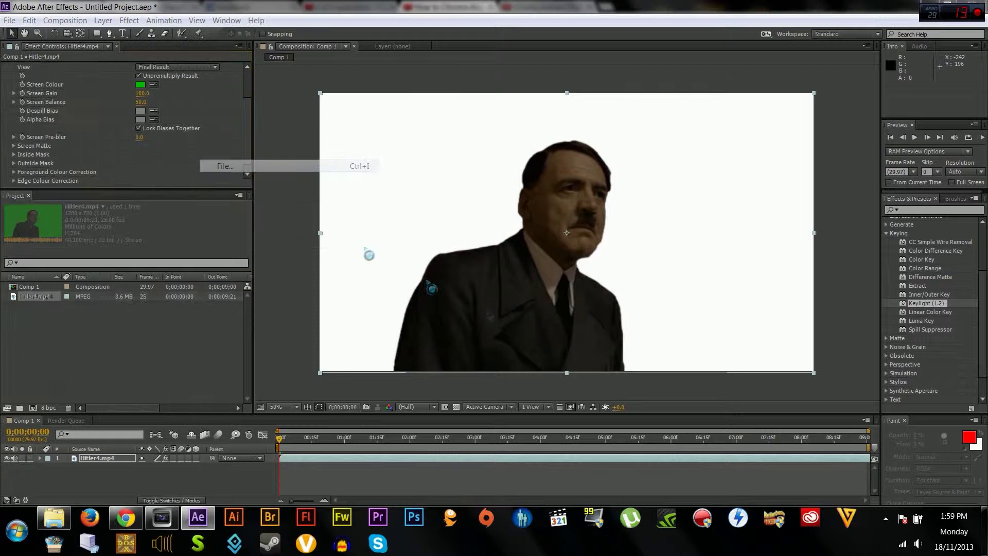
{"action": "left_click", "coordinate": [48, 219]}
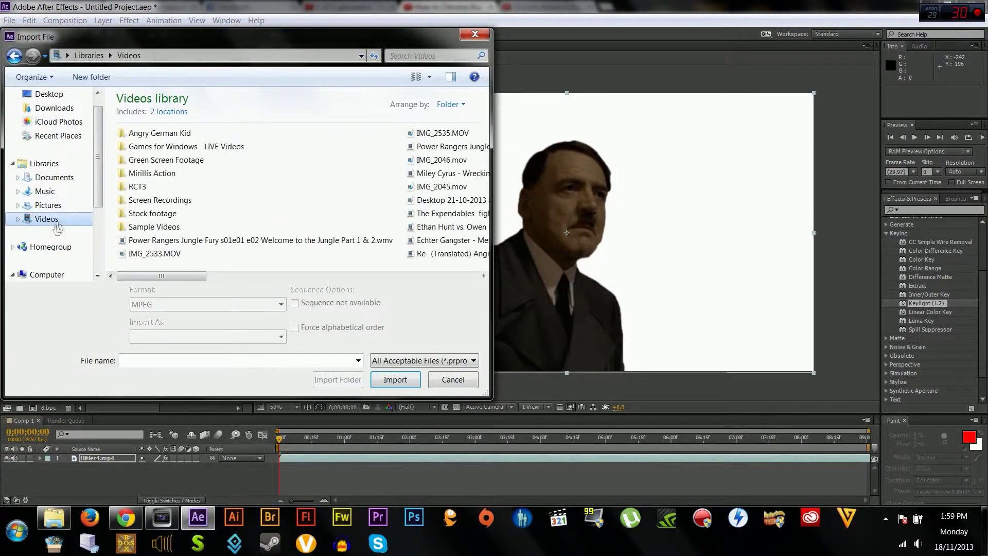
{"action": "scroll", "coordinate": [337, 230], "scroll_direction": "up", "scroll_amount": 5}
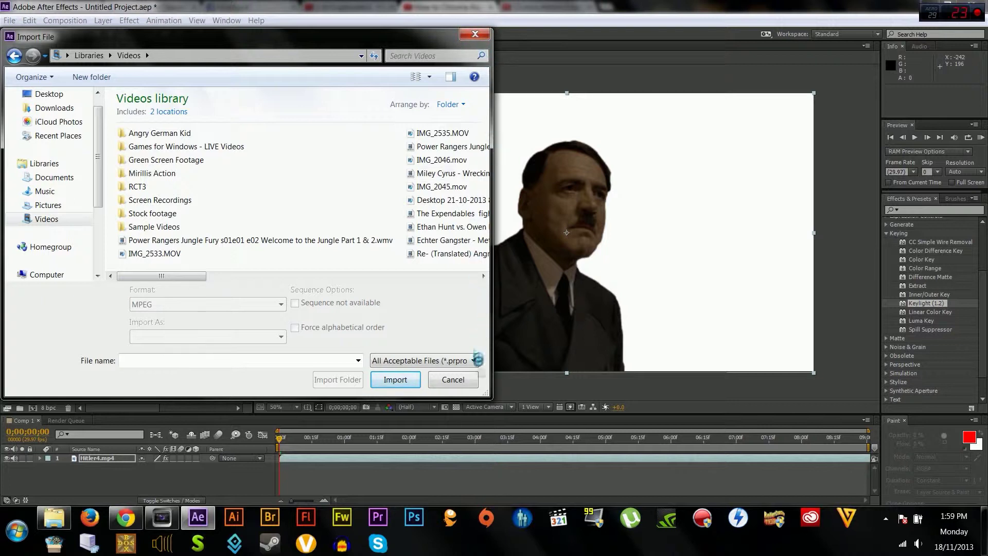
{"action": "right_click", "coordinate": [344, 150]}
{"action": "mouse_move", "coordinate": [381, 156]}
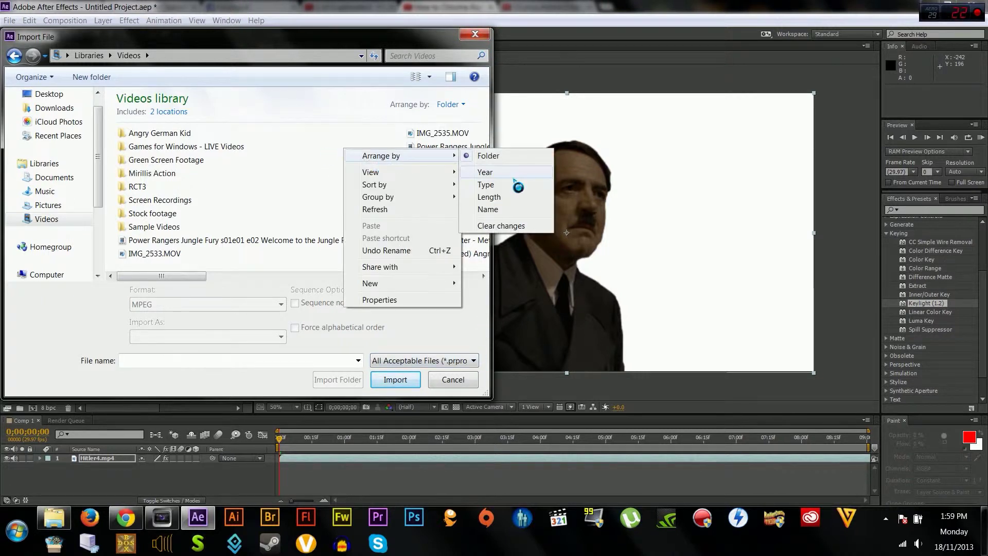
{"action": "left_click", "coordinate": [506, 196]}
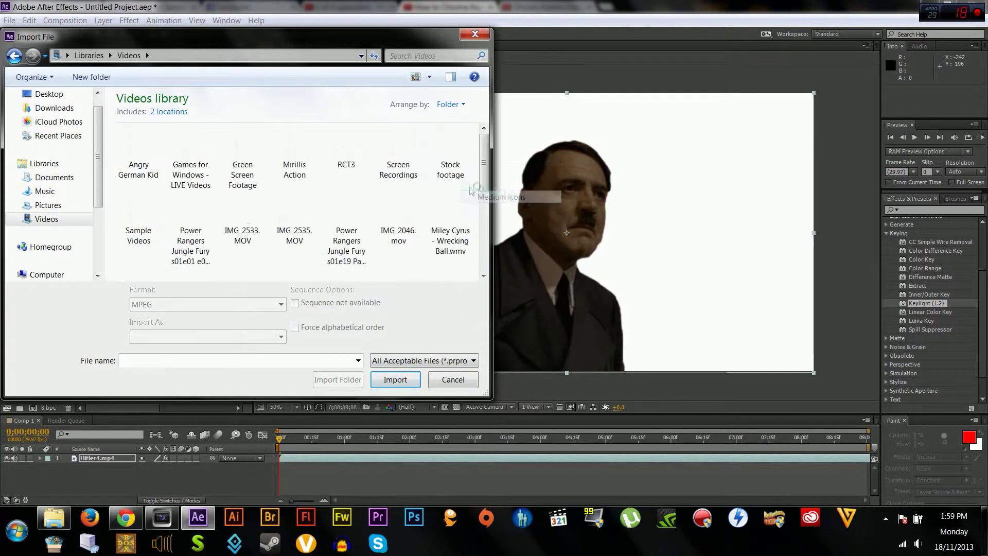
{"action": "scroll", "coordinate": [412, 183], "scroll_direction": "down", "scroll_amount": 2}
{"action": "double_click", "coordinate": [406, 154]}
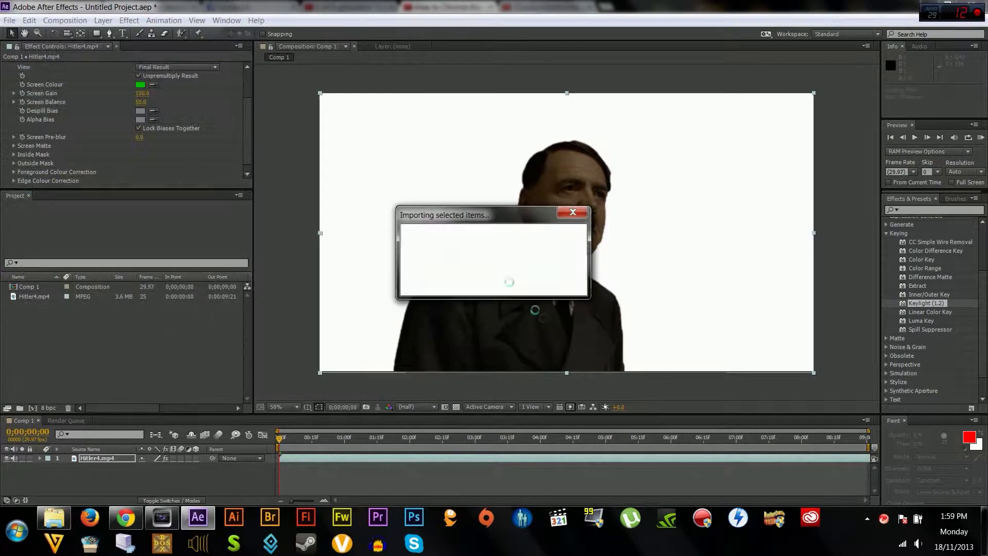
Add the jungle clip to Comp 1 and move Hitler4.mp4 above it.
{"action": "mouse_move", "coordinate": [49, 238]}
{"action": "left_mouse_down"}
{"action": "mouse_move", "coordinate": [574, 243]}
{"action": "mouse_move", "coordinate": [588, 262]}
{"action": "left_mouse_up"}
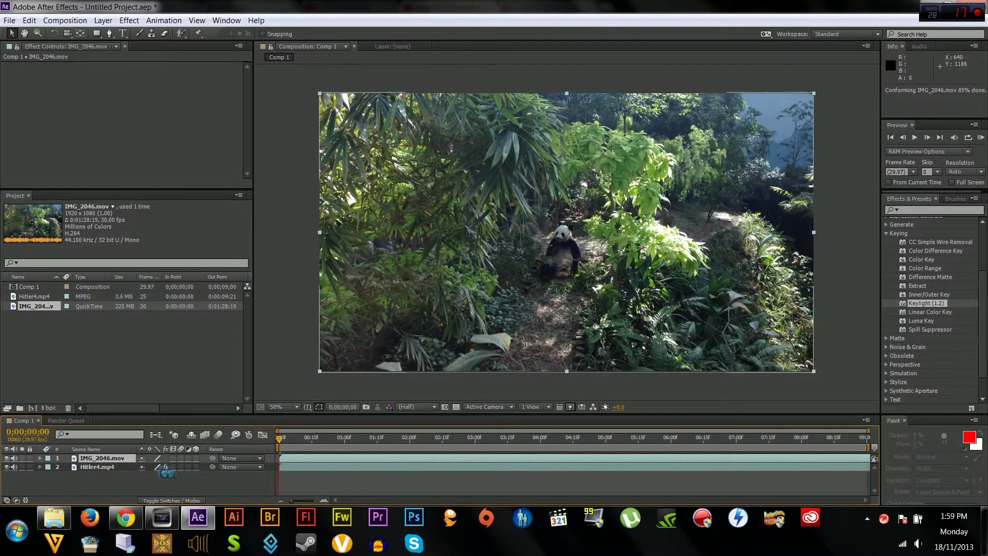
{"action": "left_click", "coordinate": [71, 485]}
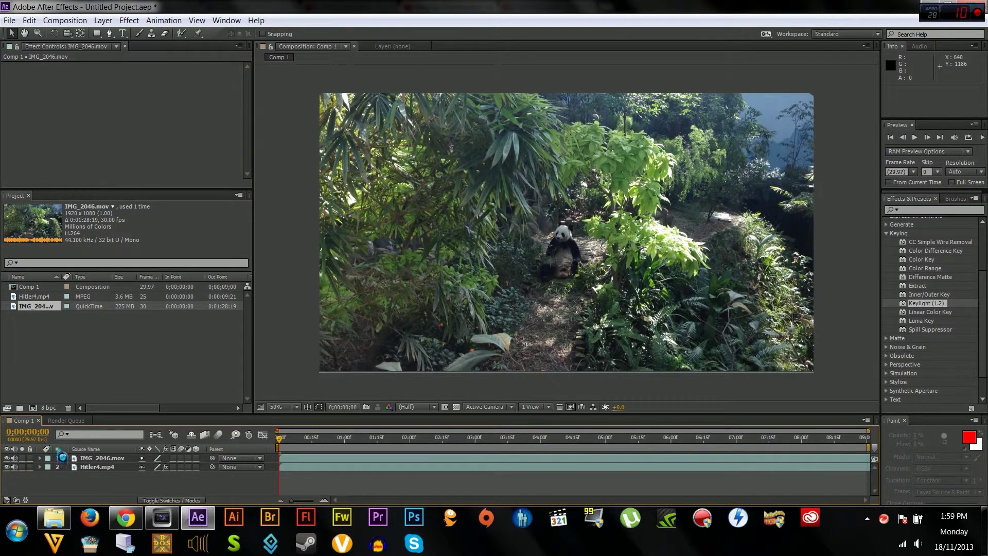
{"action": "key", "text": "ctrl+a"}
{"action": "left_click", "coordinate": [37, 459]}
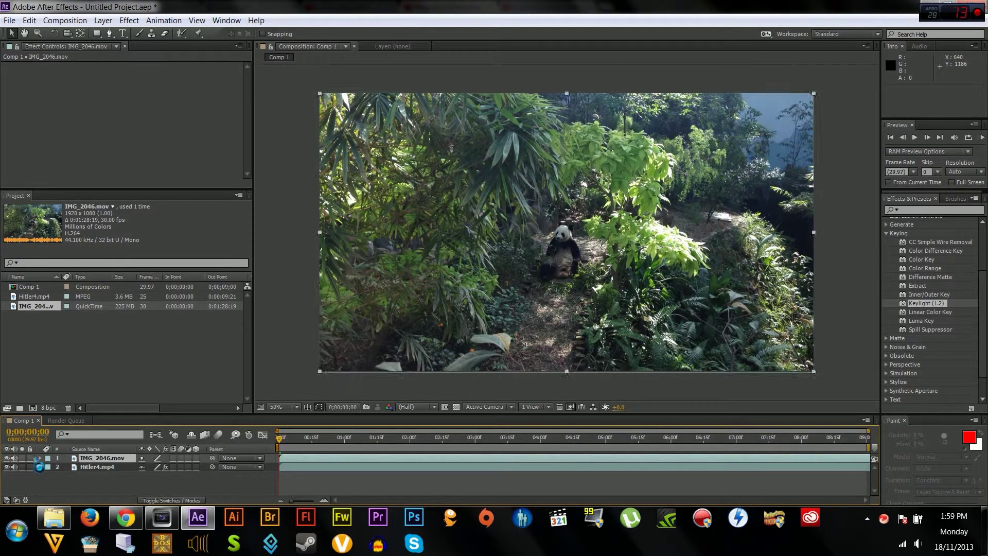
{"action": "left_click", "coordinate": [81, 467]}
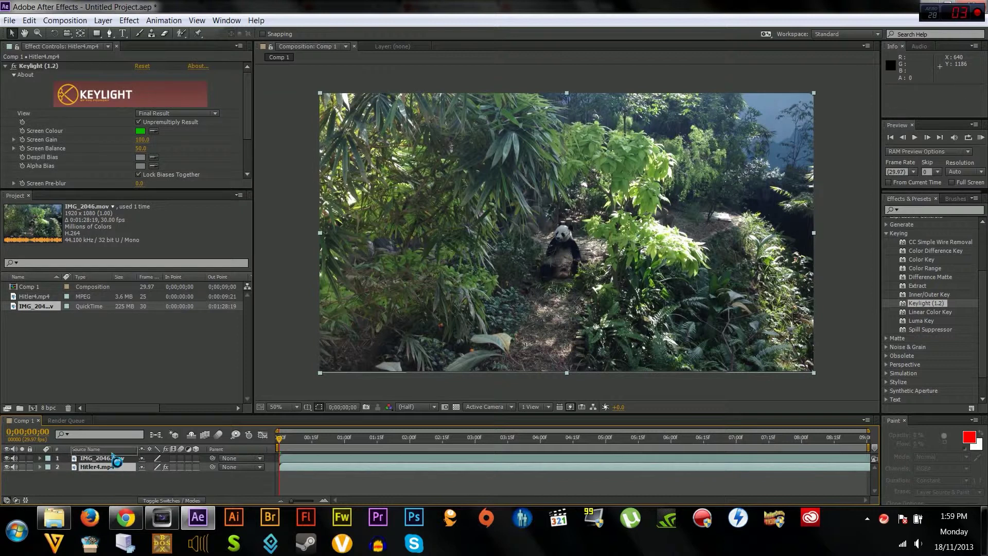
{"action": "left_click_drag", "start_coordinate": [115, 462], "coordinate": [115, 457]}
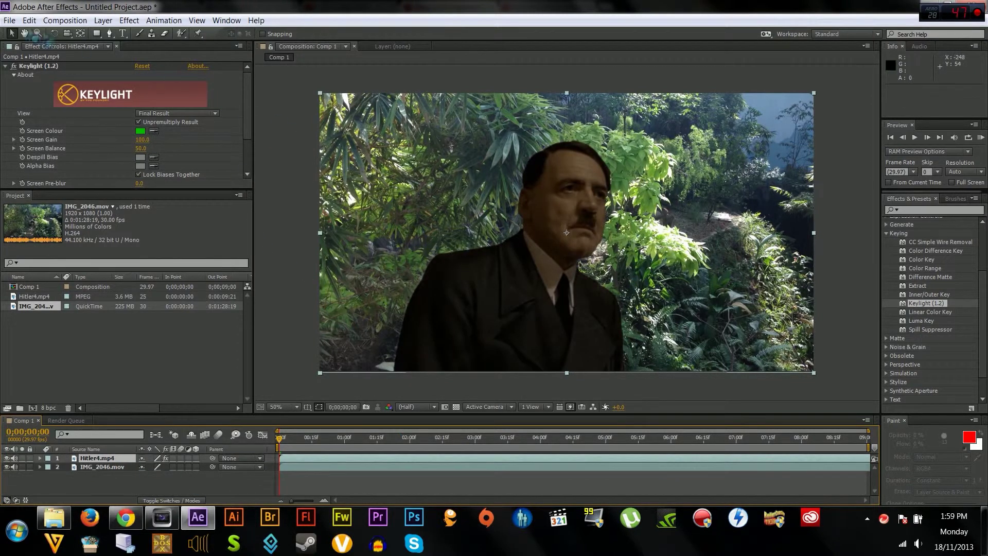
{"action": "left_click", "coordinate": [10, 21]}
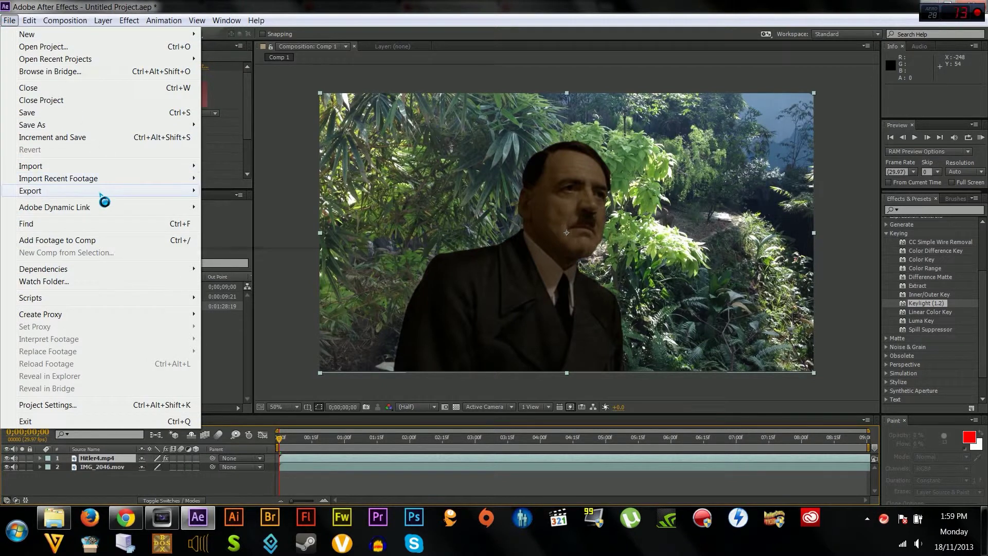
{"action": "mouse_move", "coordinate": [31, 191]}
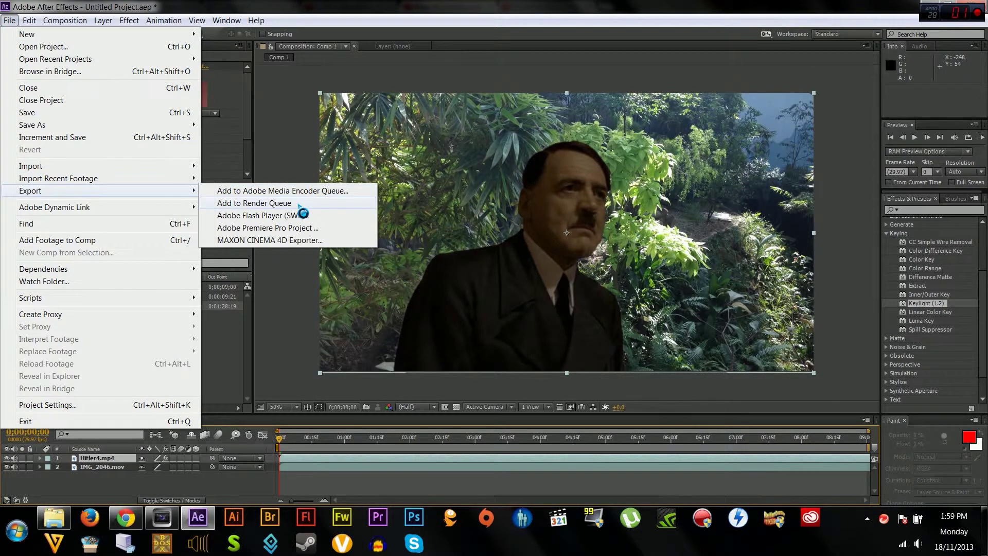
Add Comp 1 to the Render Queue, start rendering, and dismiss the error dialog.
{"action": "left_click", "coordinate": [255, 203]}
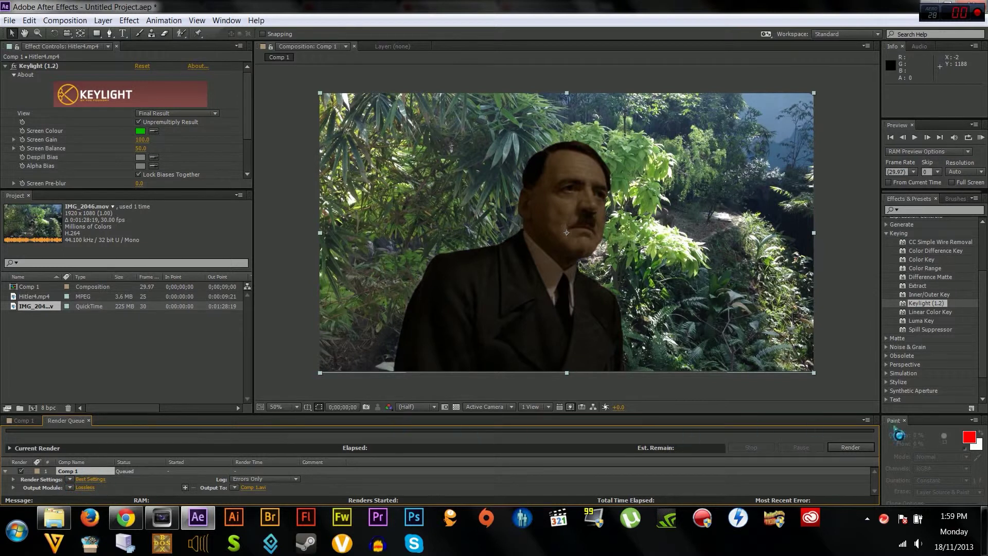
{"action": "left_click", "coordinate": [852, 449]}
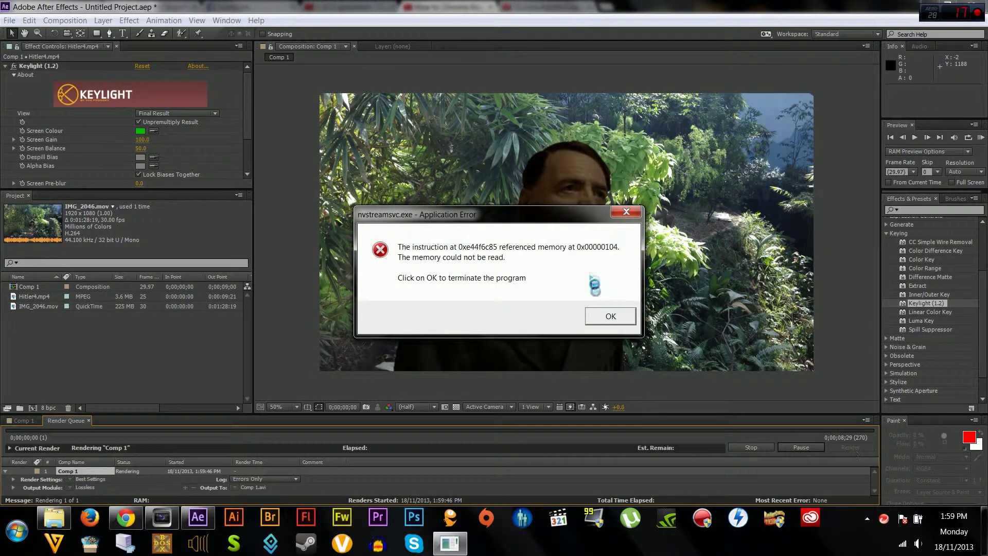
{"action": "left_click", "coordinate": [624, 213]}
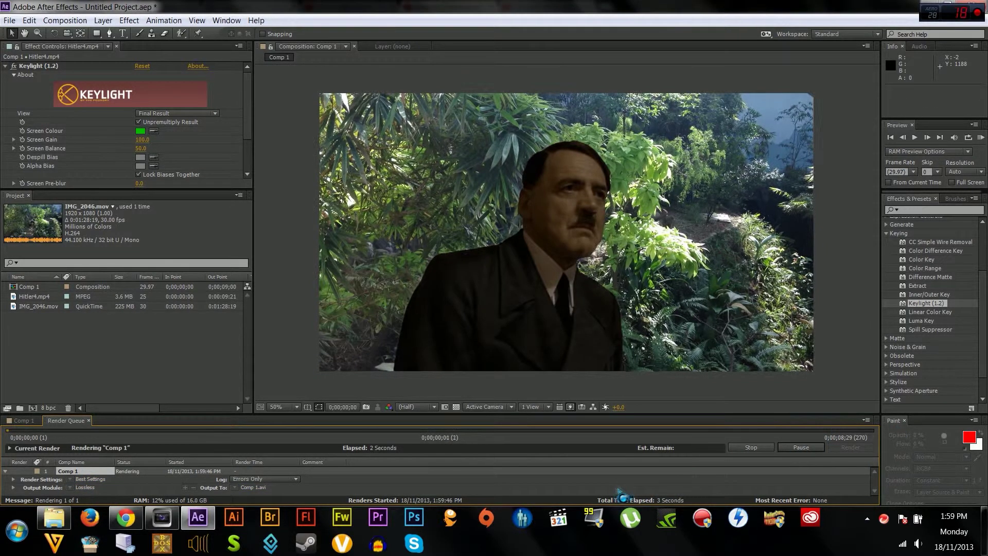